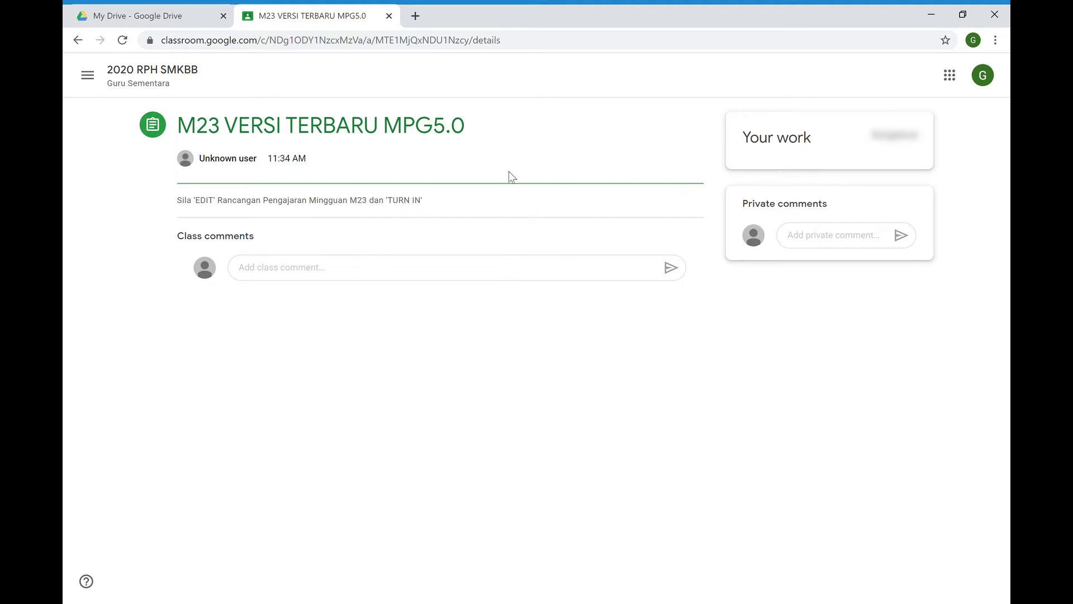
# Reload the M23 VERSI TERBARU MPG5.0 assignment page and open its attached Google Sheets lesson plan, dismissing the introductory tips.
pyautogui.click(123, 40)
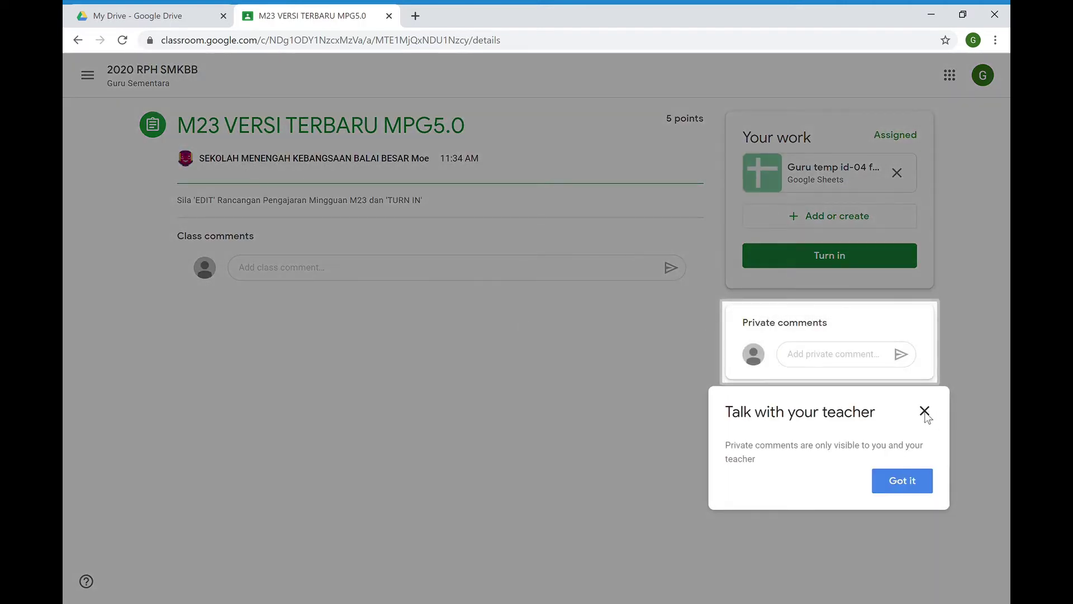
pyautogui.click(926, 411)
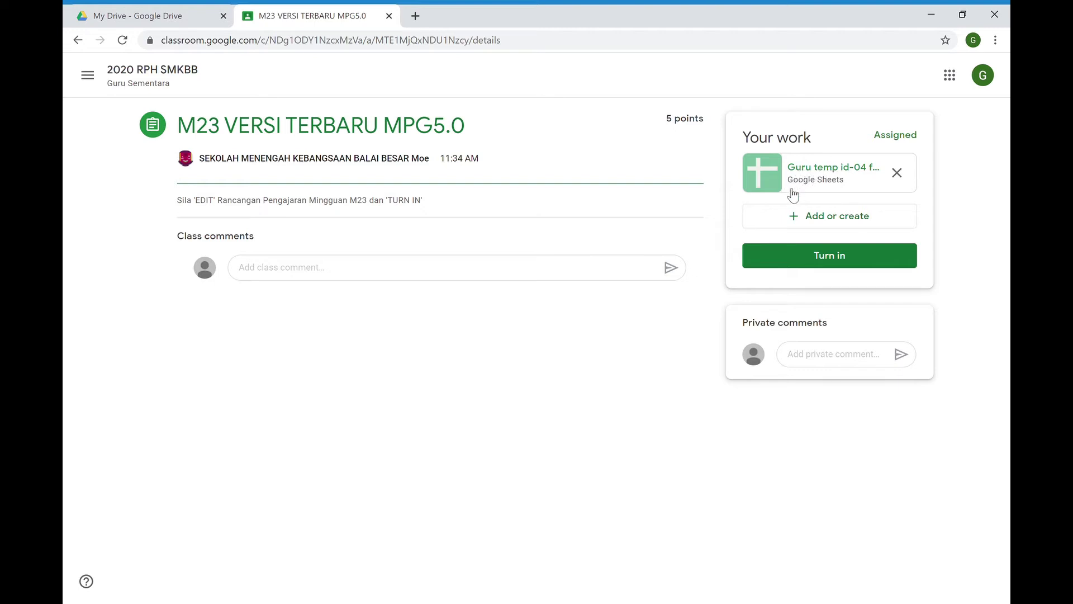
pyautogui.click(811, 168)
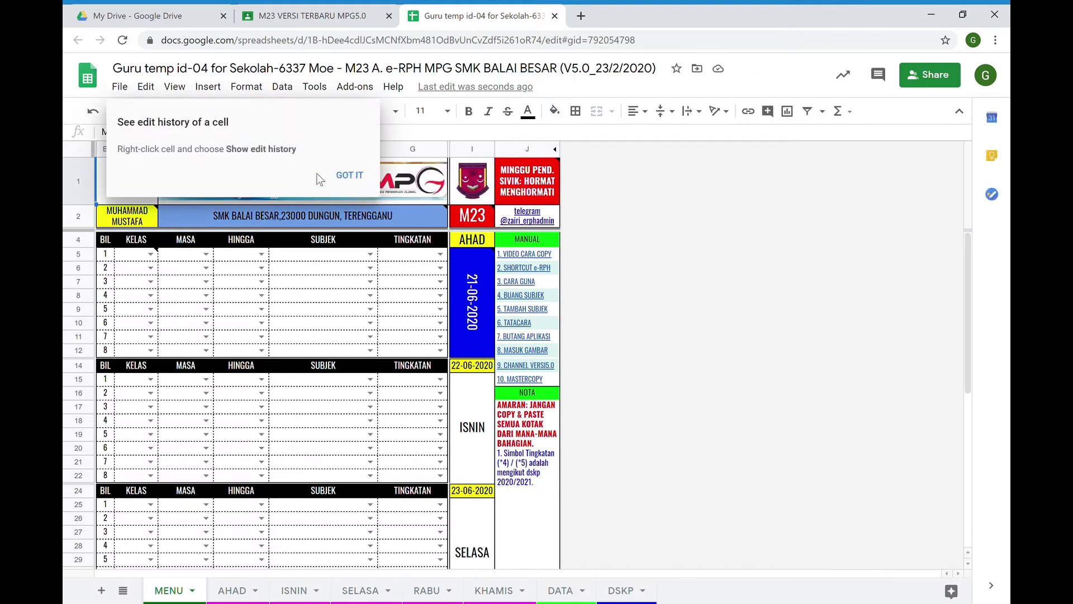
pyautogui.click(360, 176)
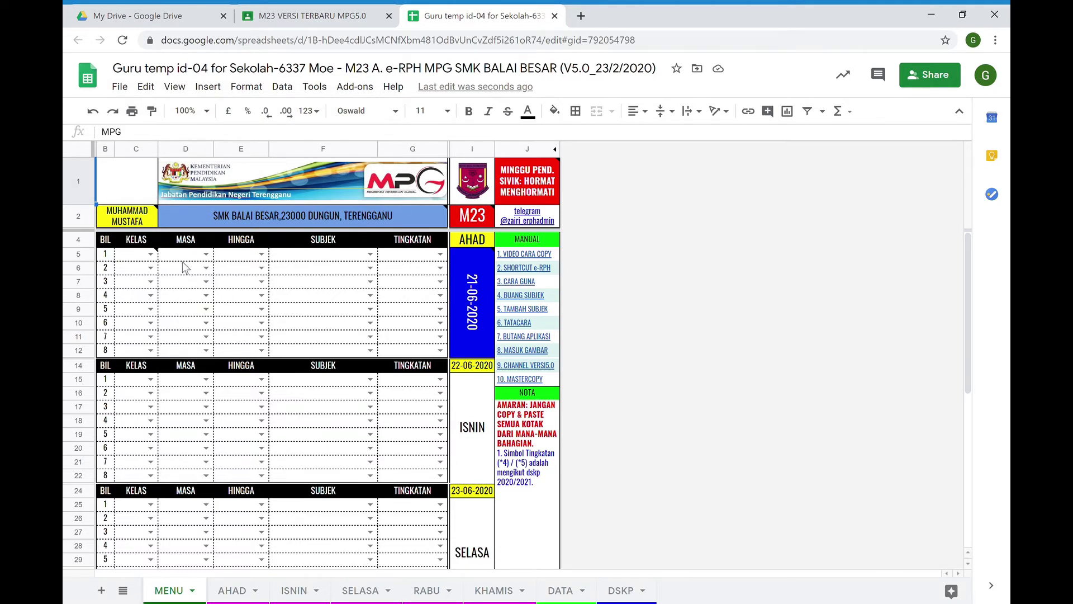
# Replace the placeholder in the yellow teacher name cell of the MENU sheet with the teacher's name.
pyautogui.moveTo(136, 222)
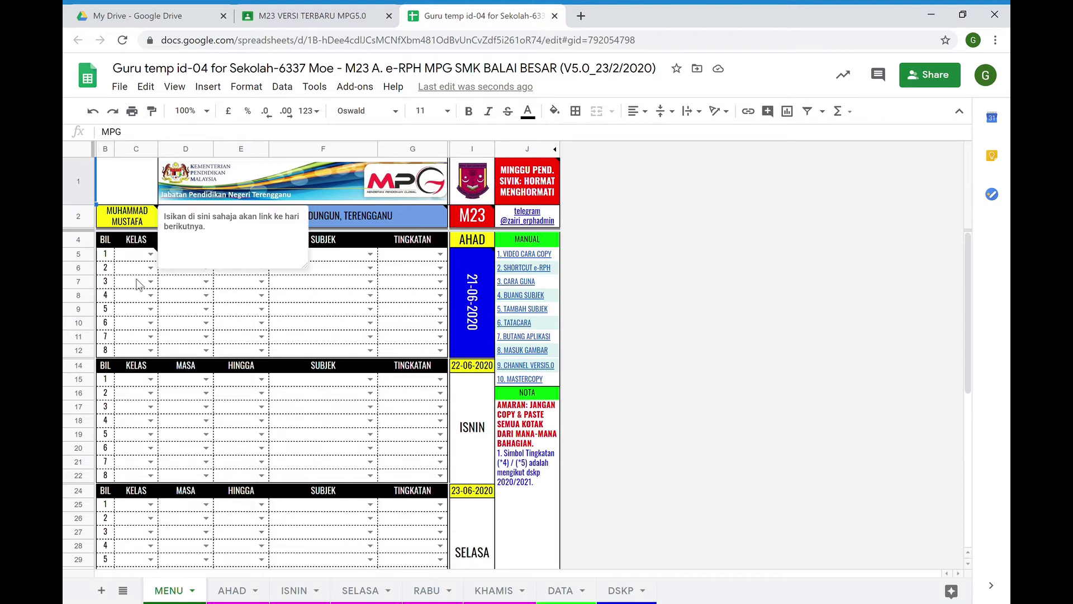
pyautogui.click(134, 221)
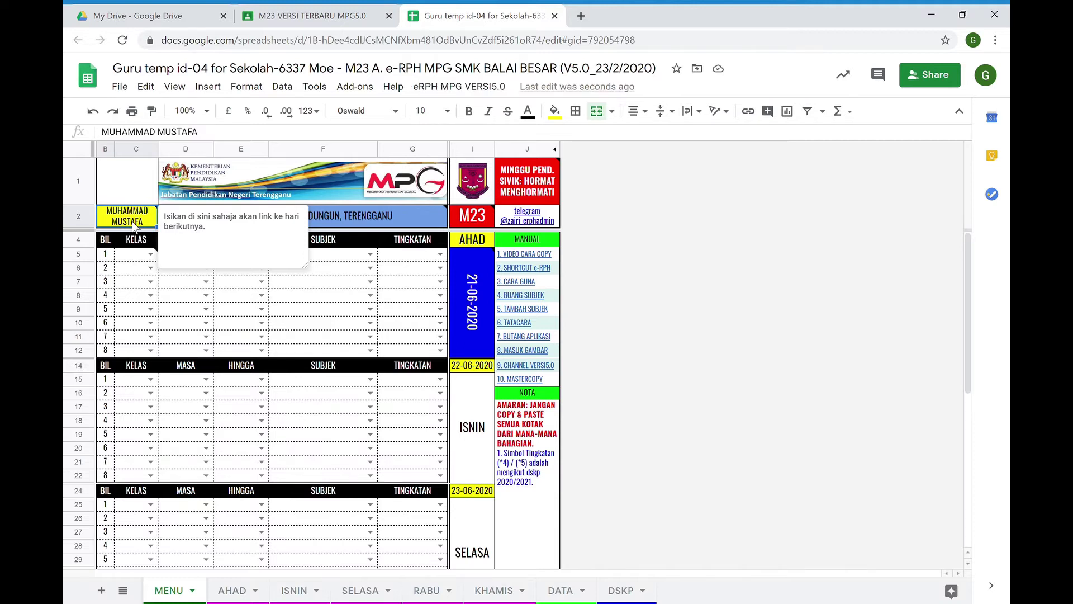
pyautogui.write('ALI')
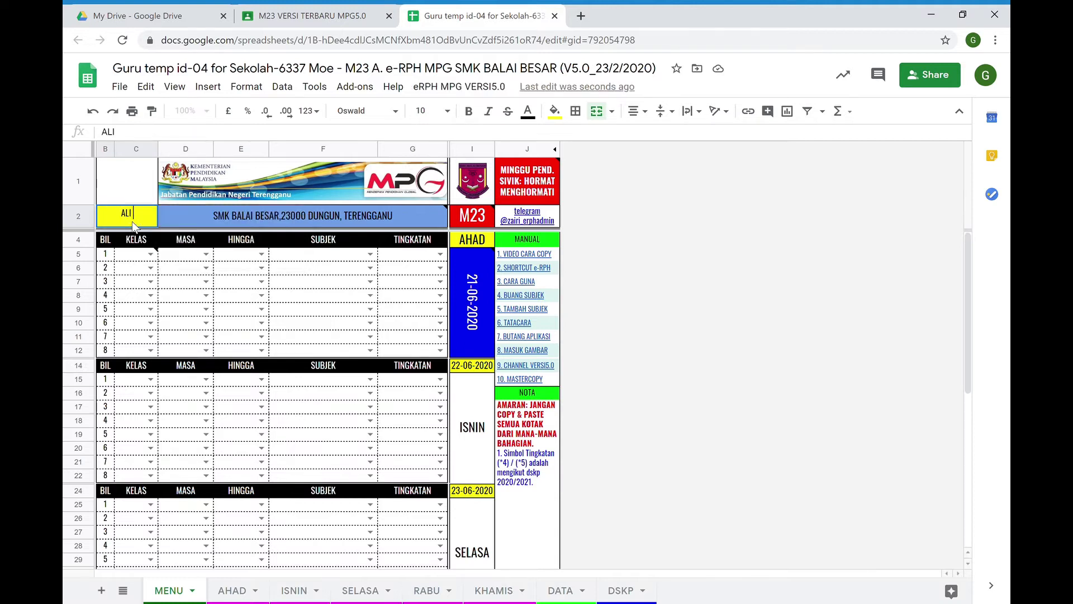
pyautogui.moveTo(510, 212)
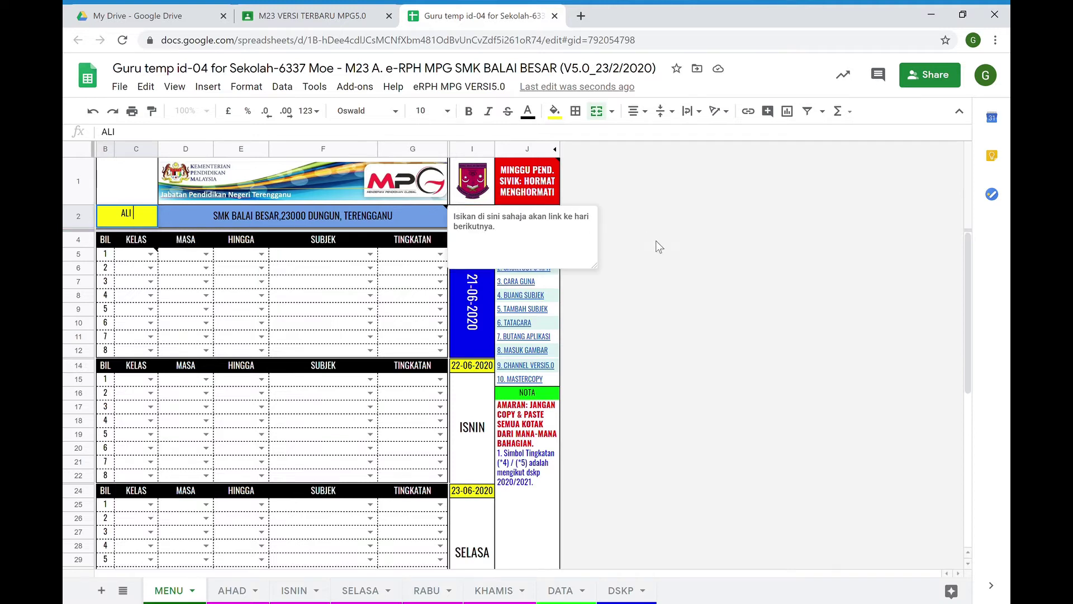
pyautogui.press('Return')
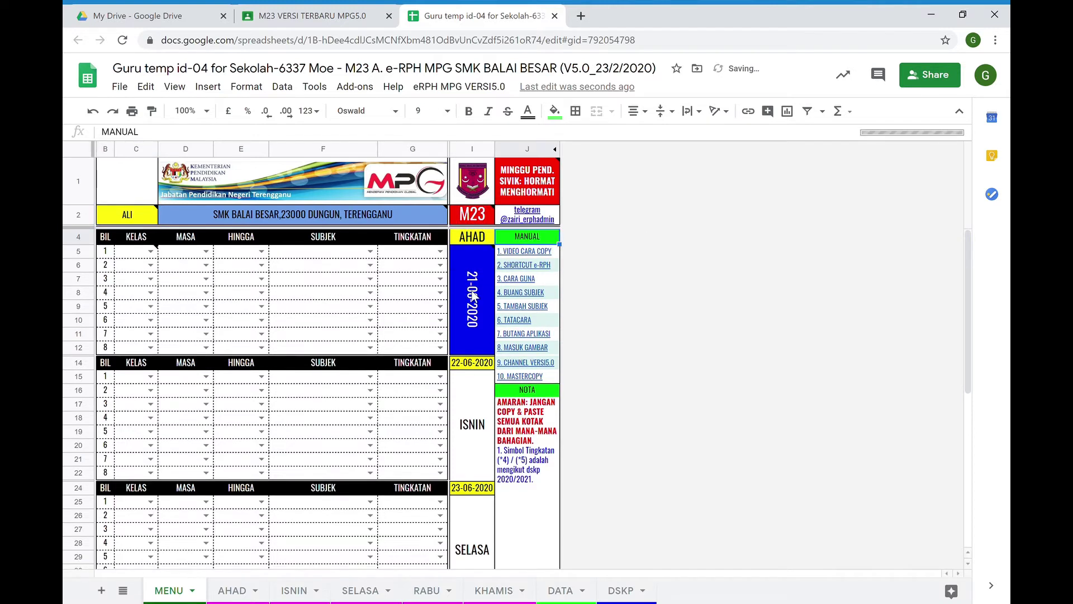
# Set the AHAD date in the MENU sheet to 28 June 2020 using the date picker.
pyautogui.click(473, 296)
pyautogui.doubleClick(474, 296)
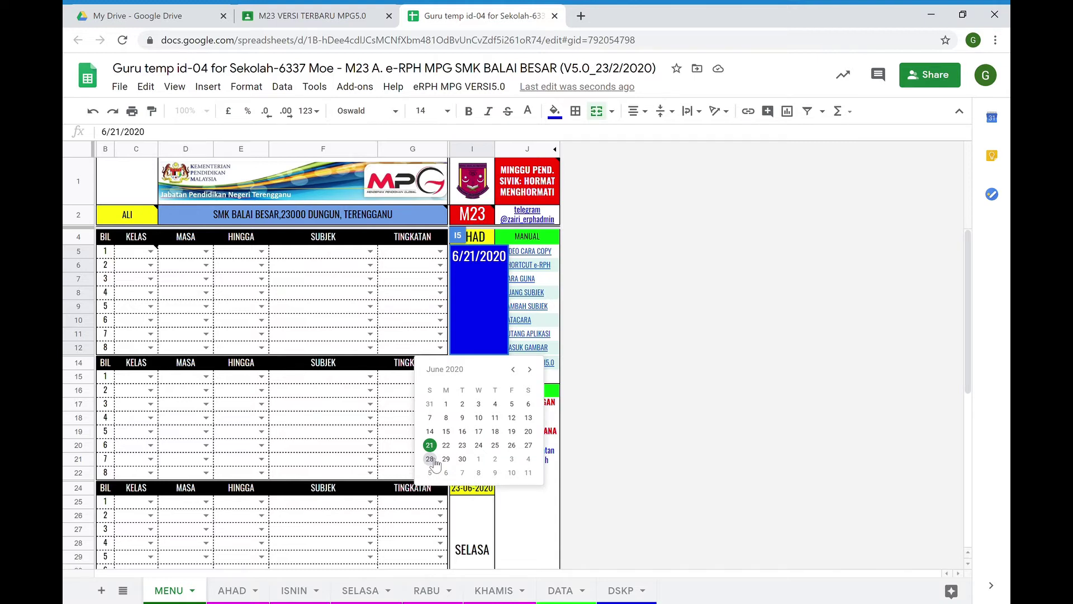
pyautogui.click(435, 461)
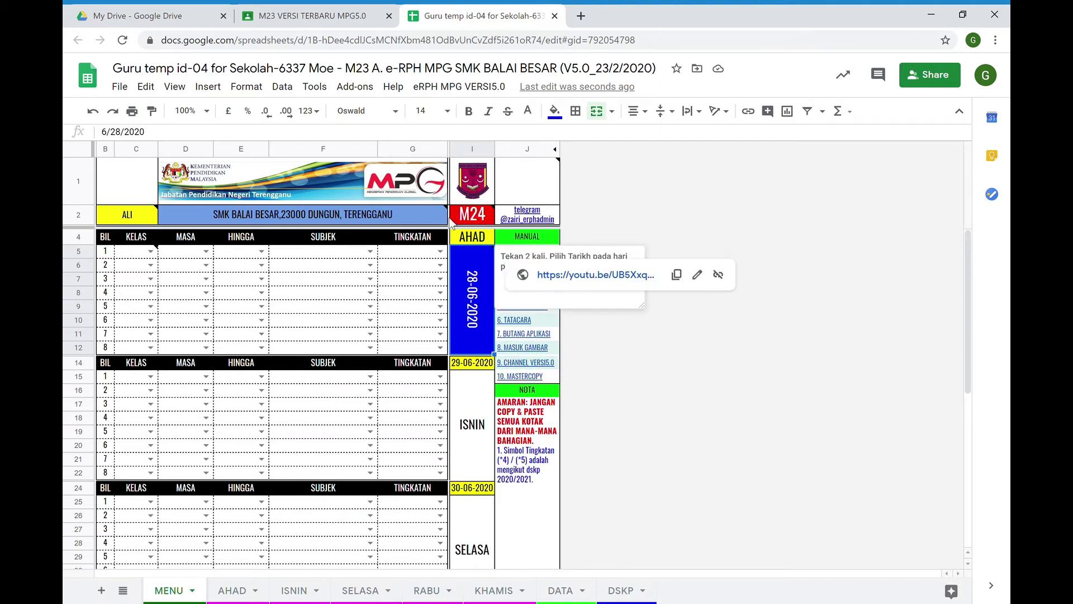
pyautogui.moveTo(473, 230)
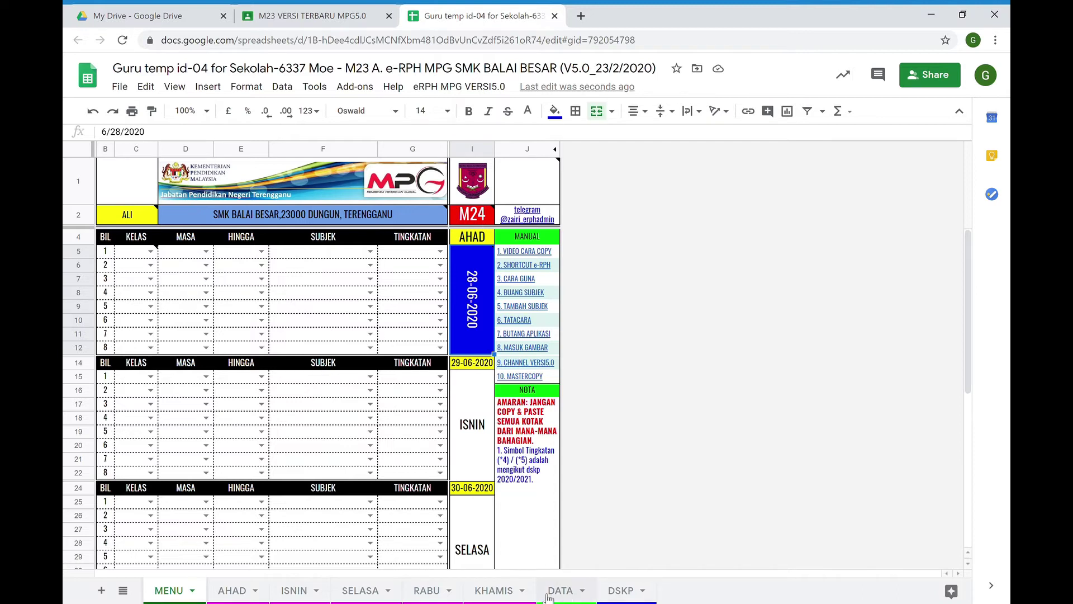
# For the first AHAD lesson, choose class 5 SAINS with a time from 8:00 PAGI until 08:40 PAGI.
pyautogui.click(151, 252)
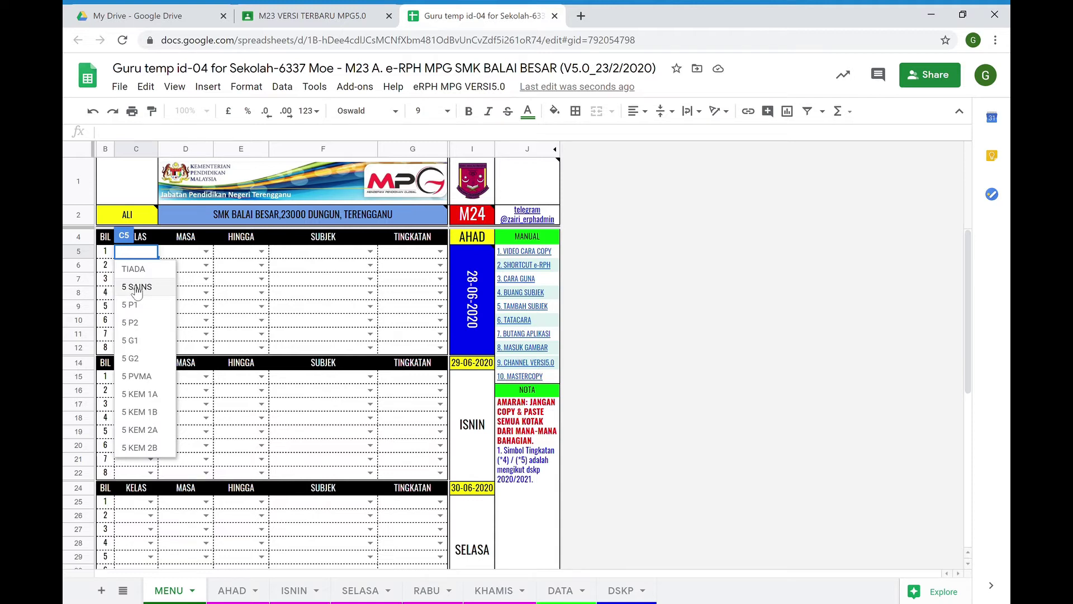
pyautogui.click(137, 288)
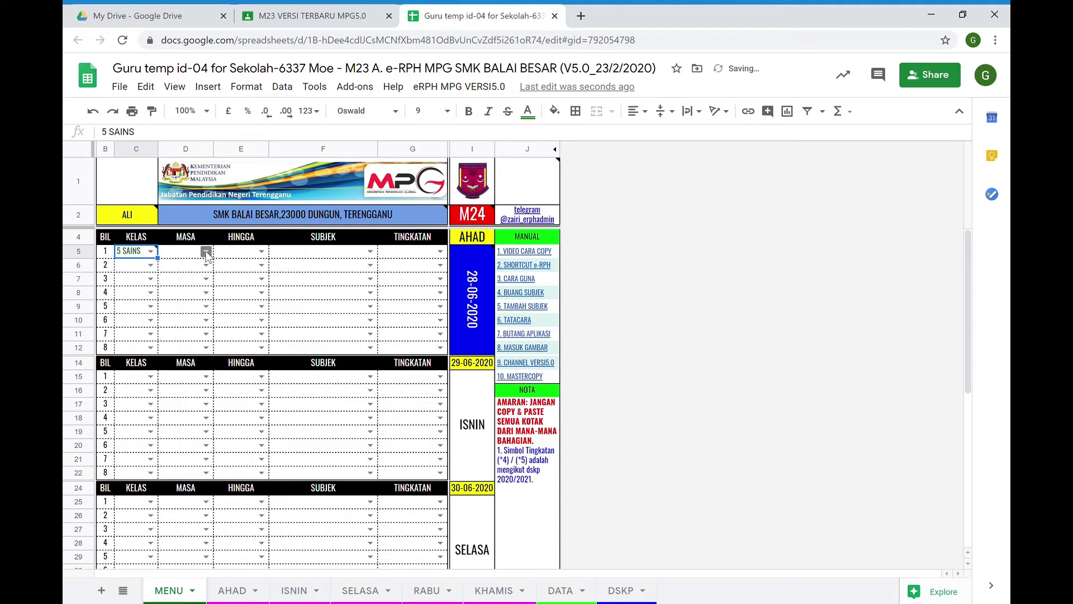
pyautogui.click(206, 252)
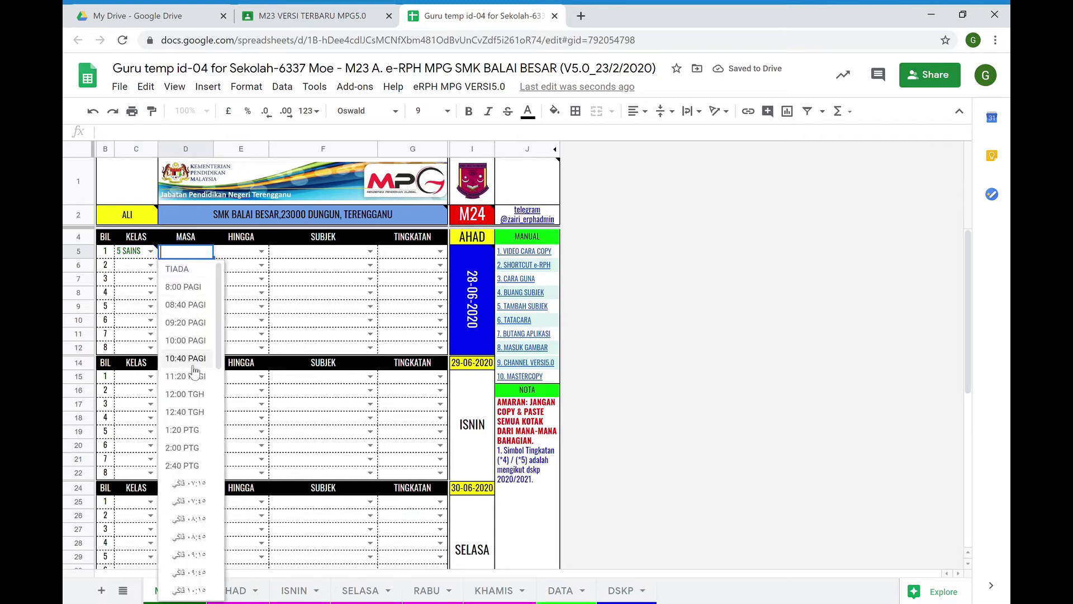
pyautogui.click(203, 287)
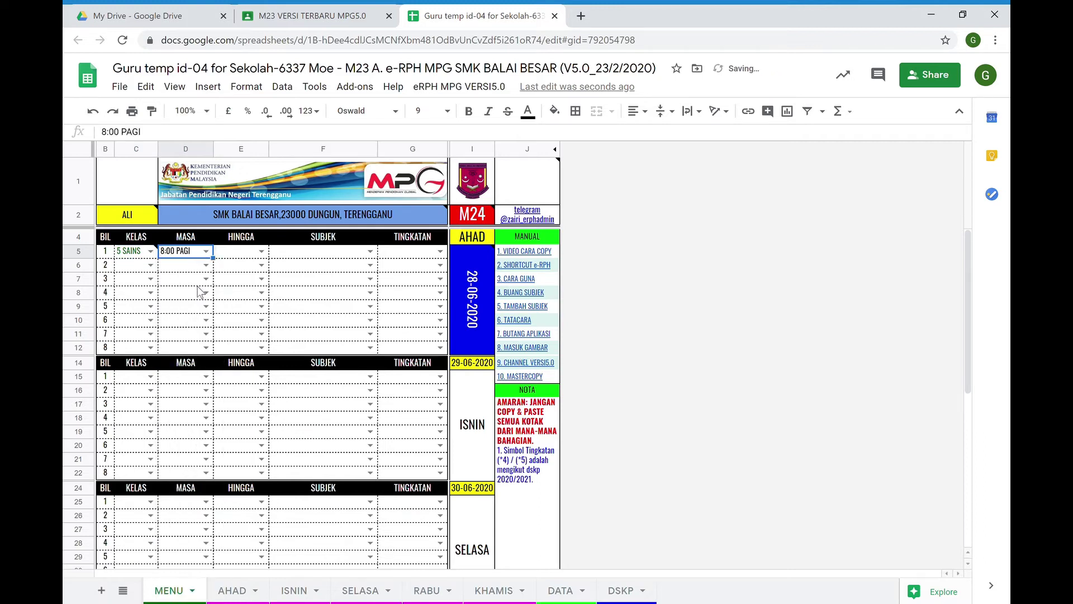
pyautogui.click(263, 252)
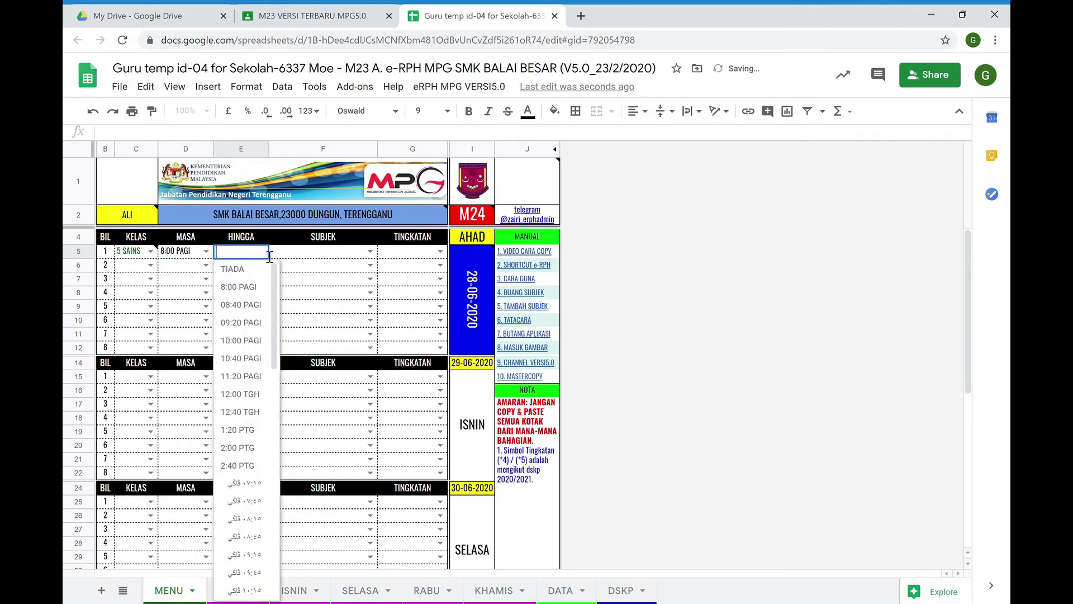
pyautogui.click(249, 305)
# Set the first AHAD lesson's subject to SIVIK and its TINGKATAN to 5.
pyautogui.click(370, 252)
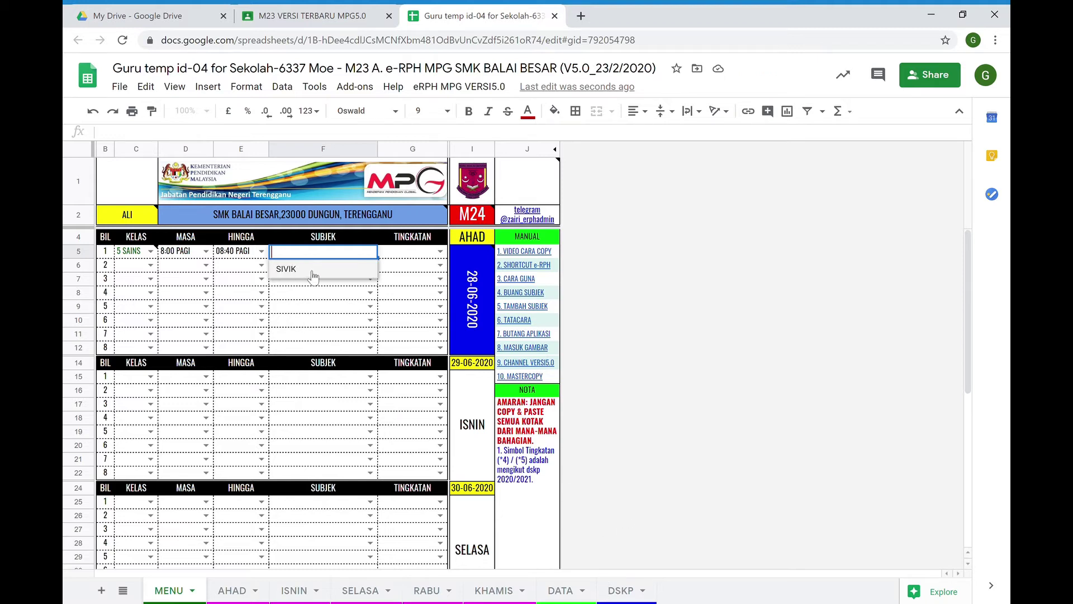
pyautogui.click(313, 270)
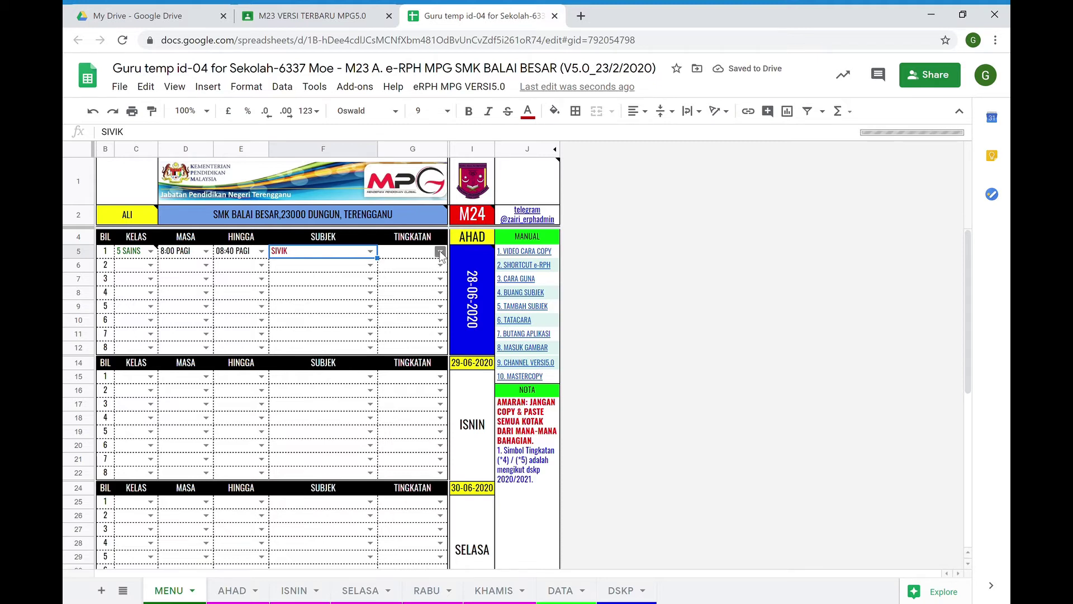
pyautogui.click(440, 254)
pyautogui.click(525, 292)
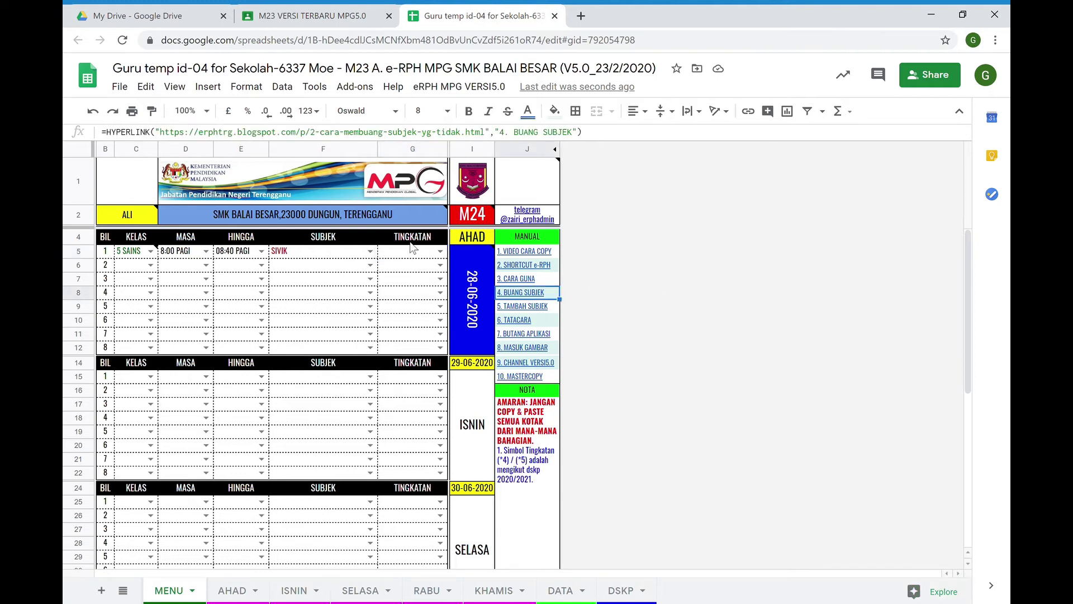
pyautogui.click(440, 253)
pyautogui.click(401, 298)
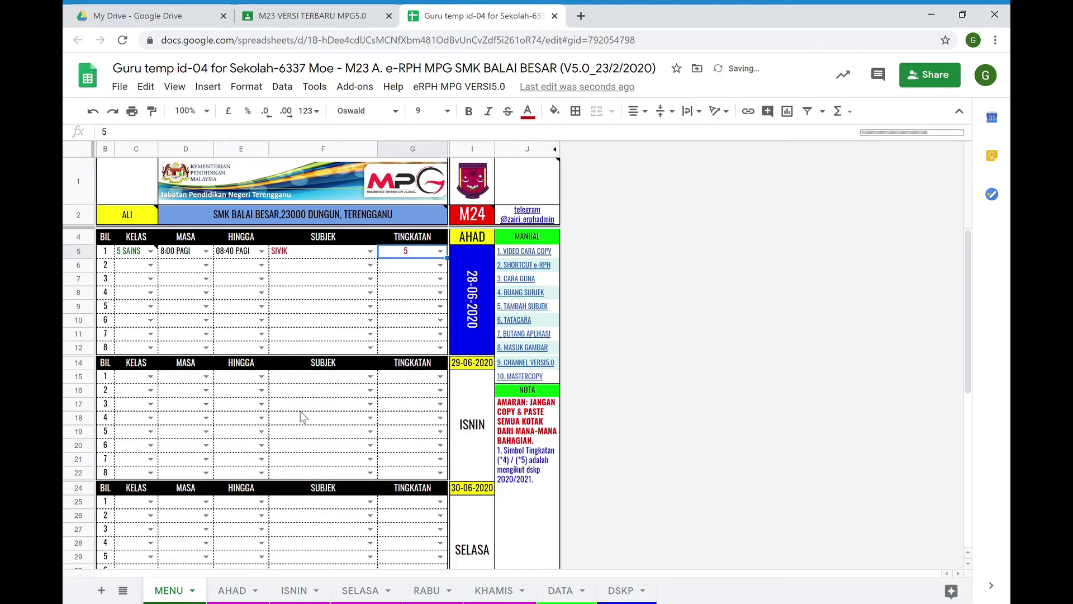
# On the AHAD sheet, set the number of eRPH to 2 RPH and continue with authorizing the attached script.
pyautogui.moveTo(129, 253)
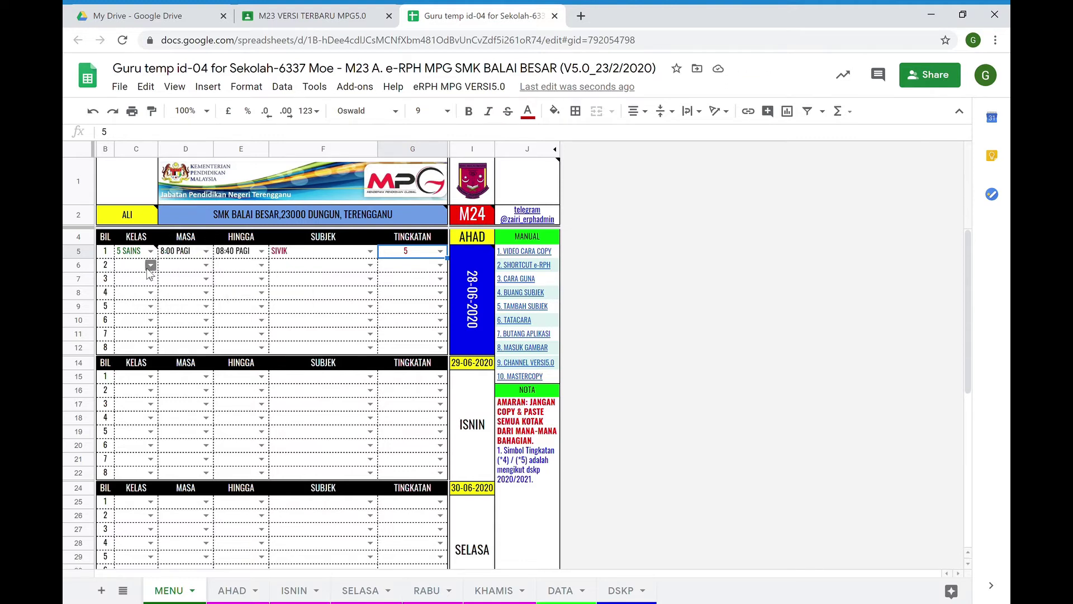
pyautogui.scroll(-6, 187, 418)
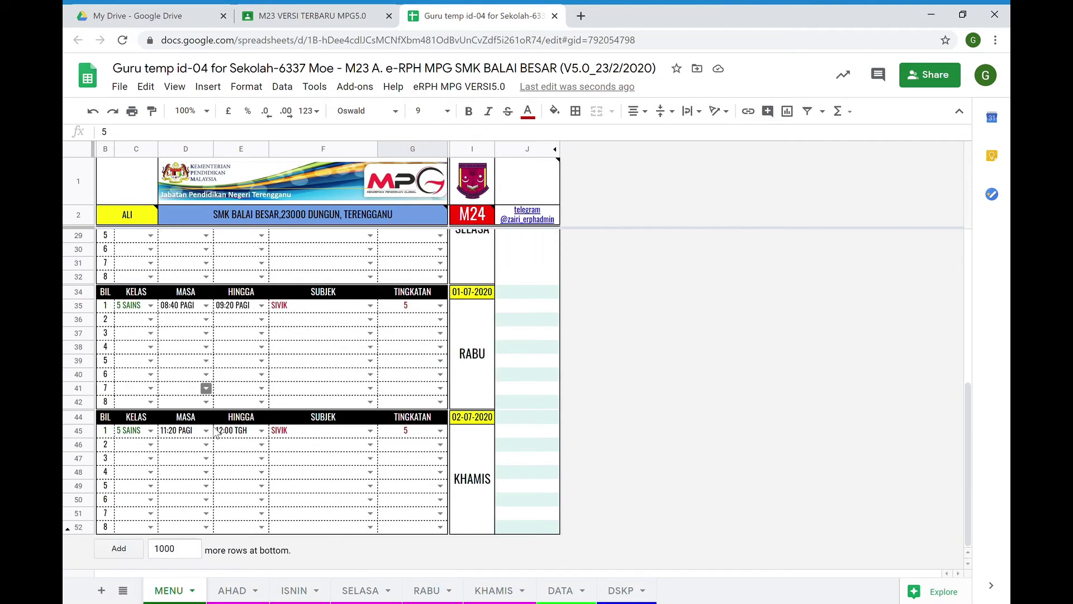
pyautogui.scroll(6, 256, 477)
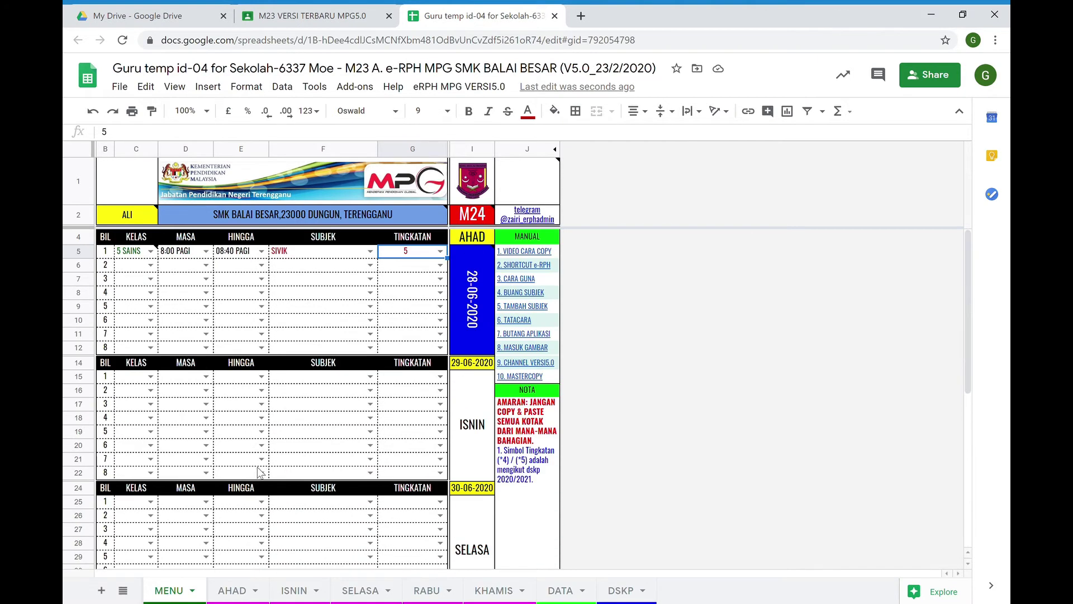
pyautogui.click(233, 591)
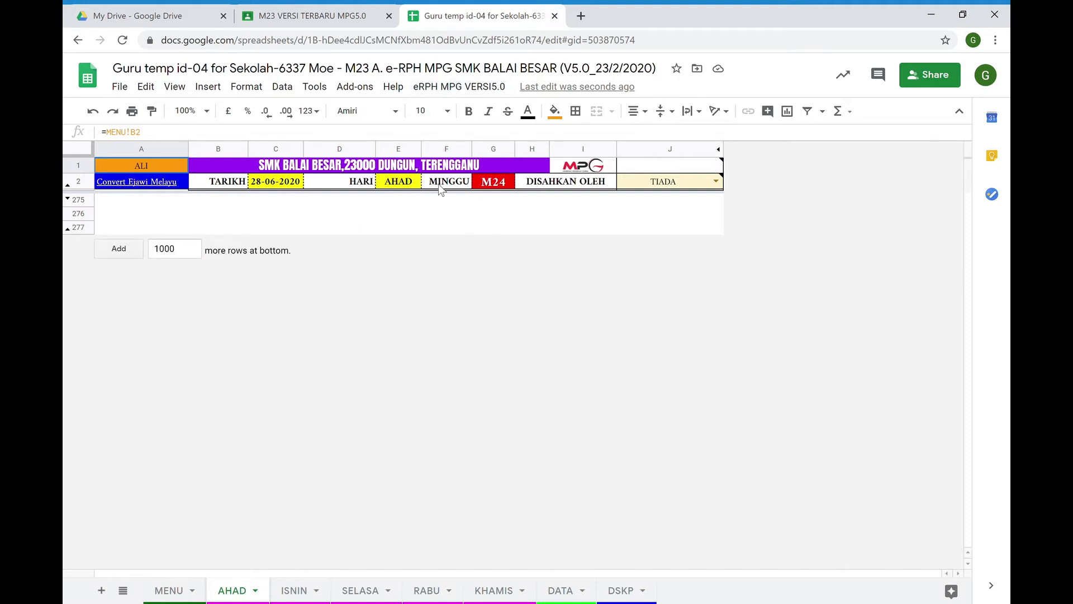
pyautogui.click(464, 88)
pyautogui.moveTo(528, 151)
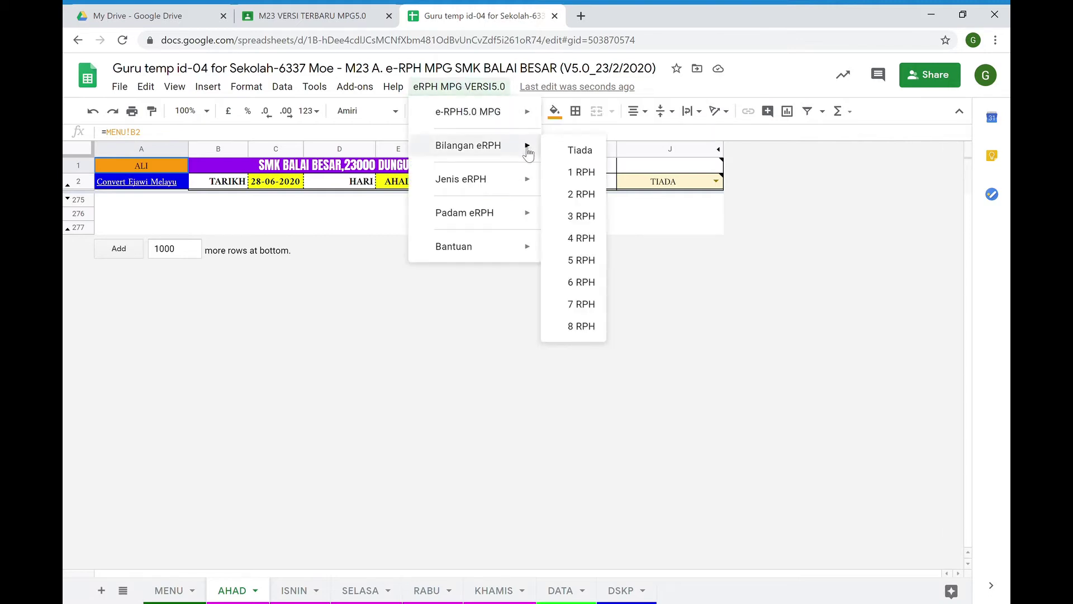
pyautogui.click(587, 195)
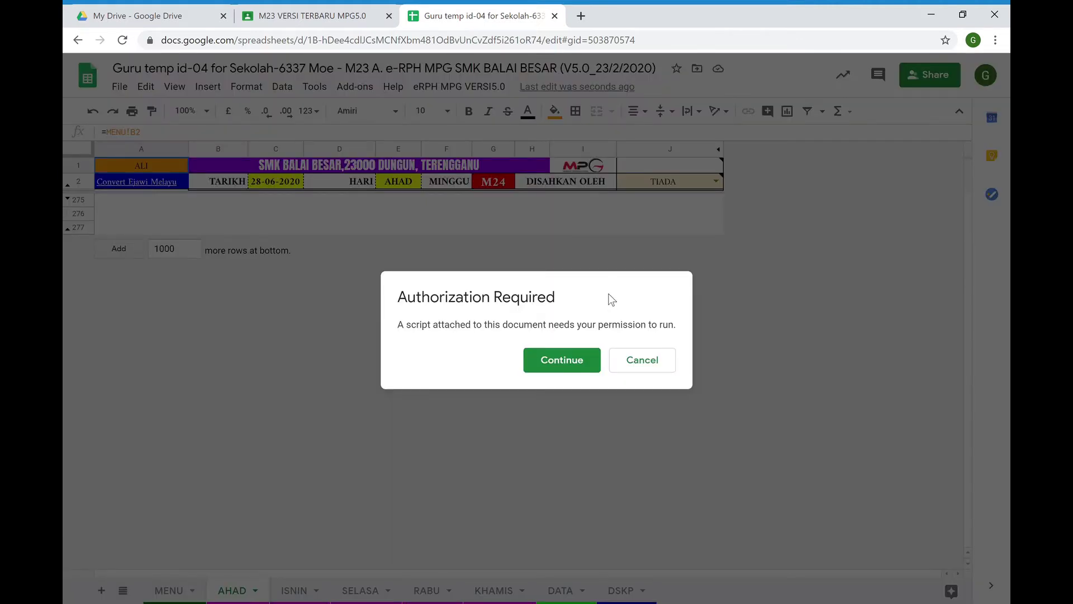
pyautogui.click(579, 359)
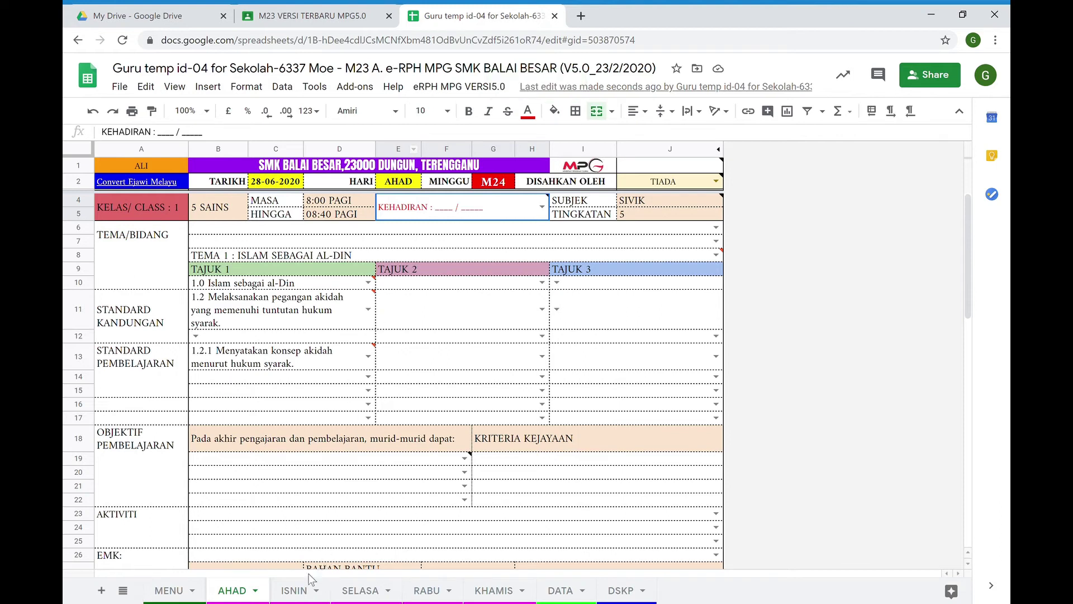
# Open the ISNIN sheet and add M23 to the beginning of the spreadsheet's file name.
pyautogui.click(295, 590)
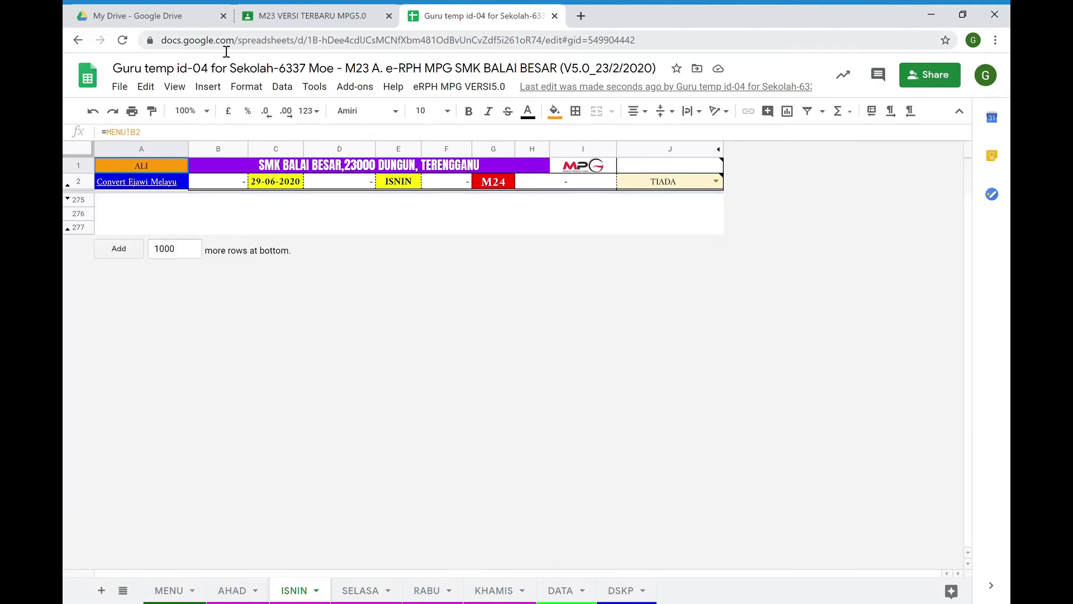
pyautogui.click(121, 76)
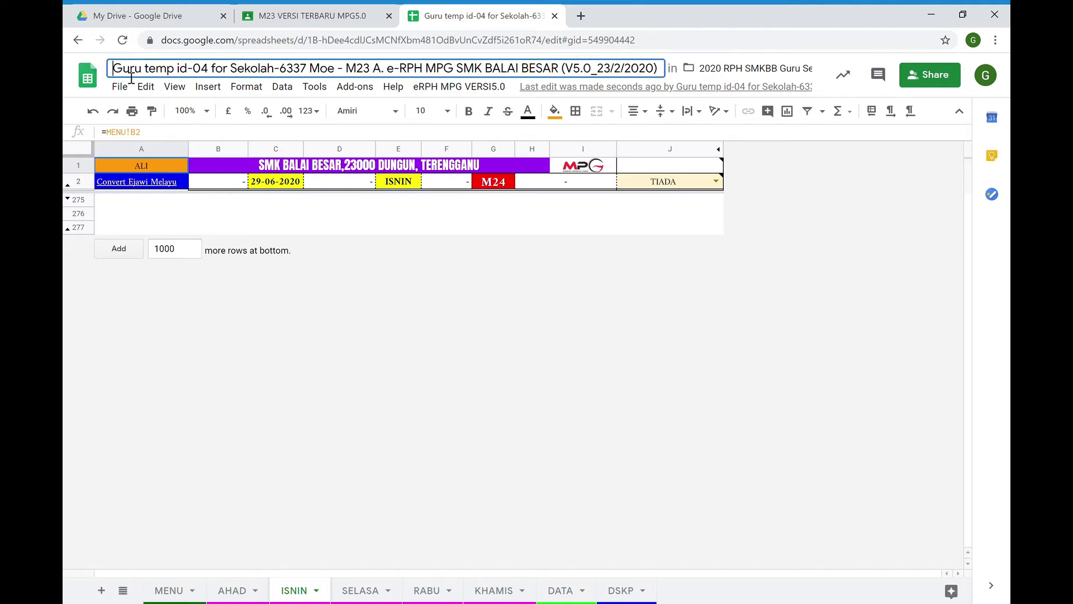
pyautogui.write('M23')
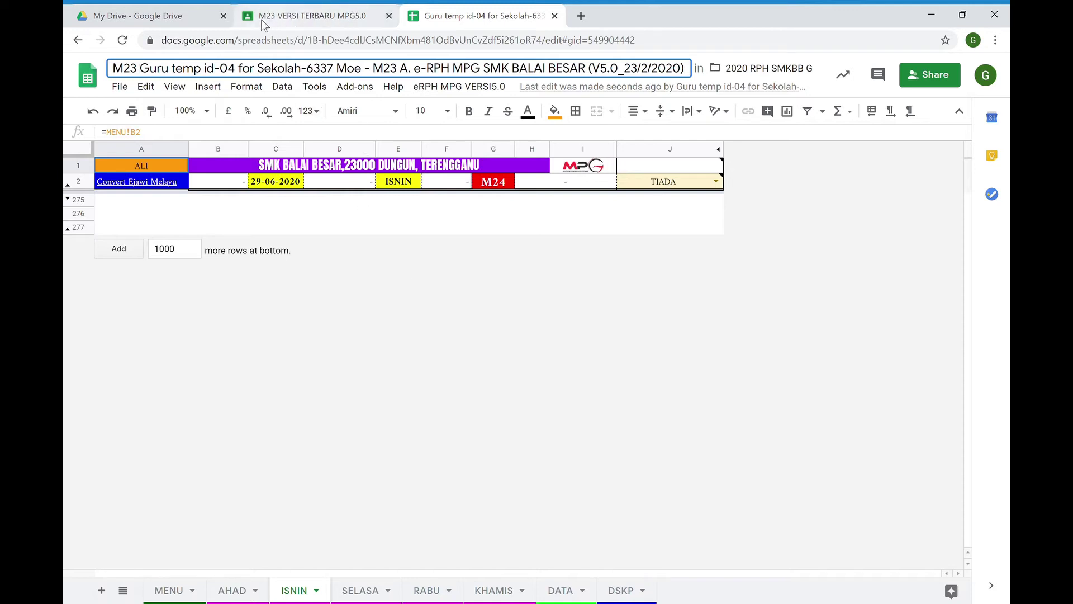
# Return to the M23 assignment in Google Classroom and turn in the attached spreadsheet.
pyautogui.click(302, 22)
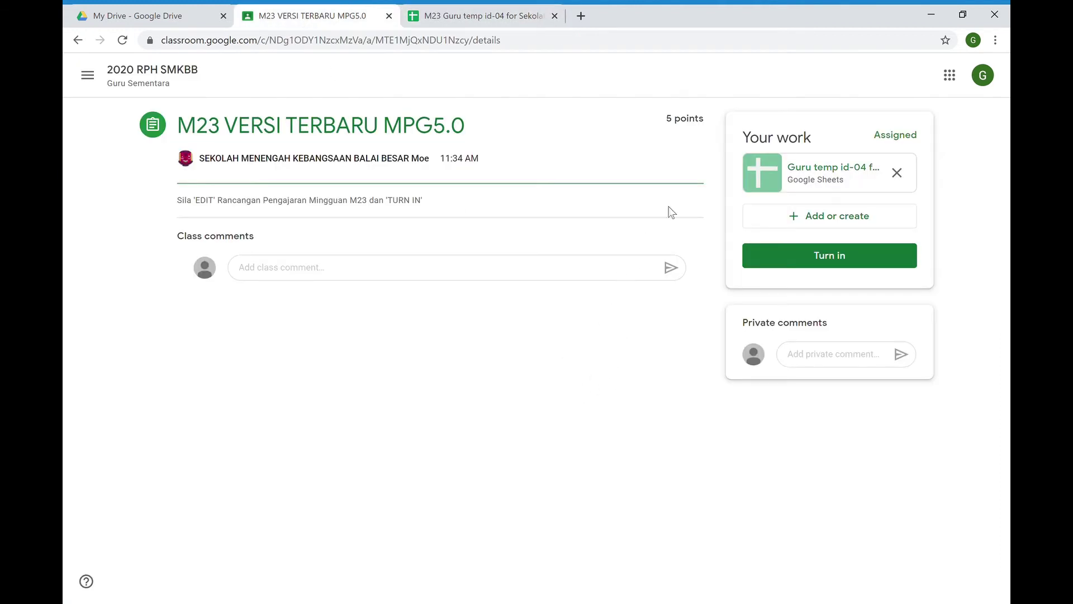
pyautogui.click(828, 258)
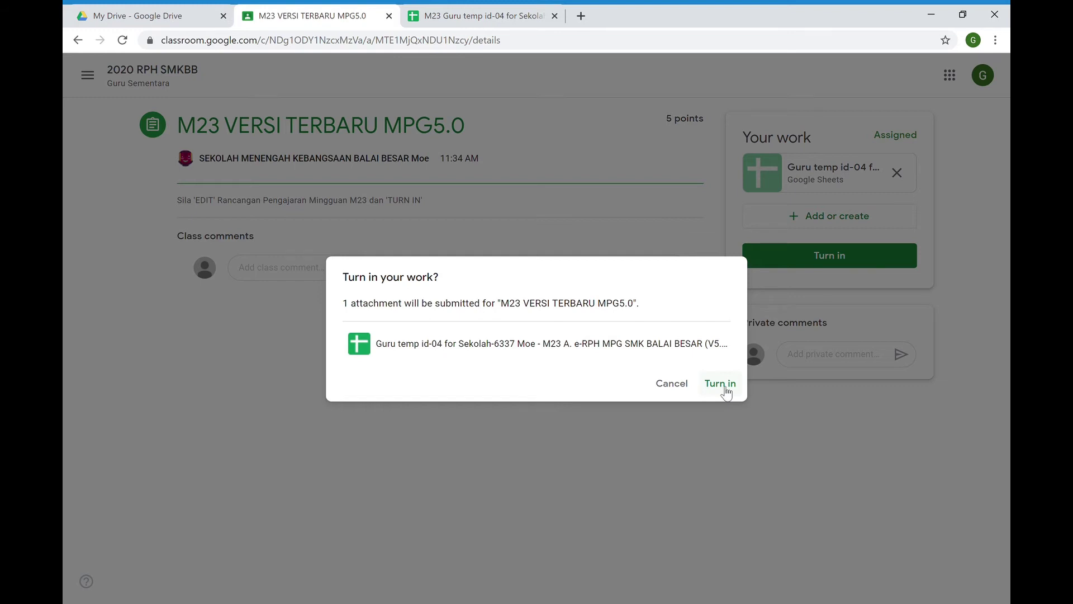
pyautogui.click(721, 384)
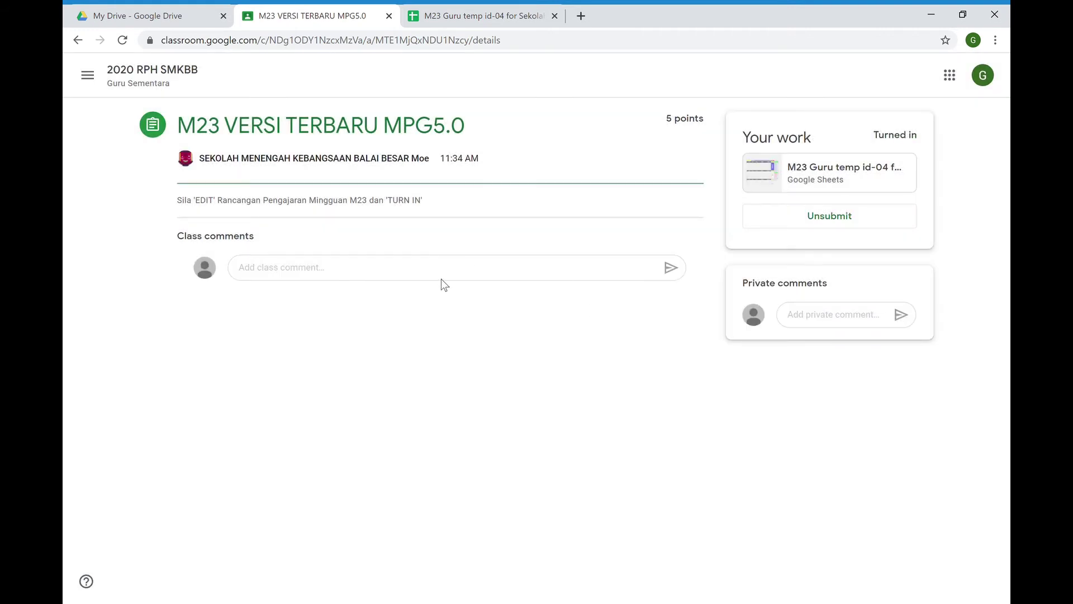
# Unsubmit the M23 assignment and turn the spreadsheet in again.
pyautogui.click(833, 218)
pyautogui.click(625, 375)
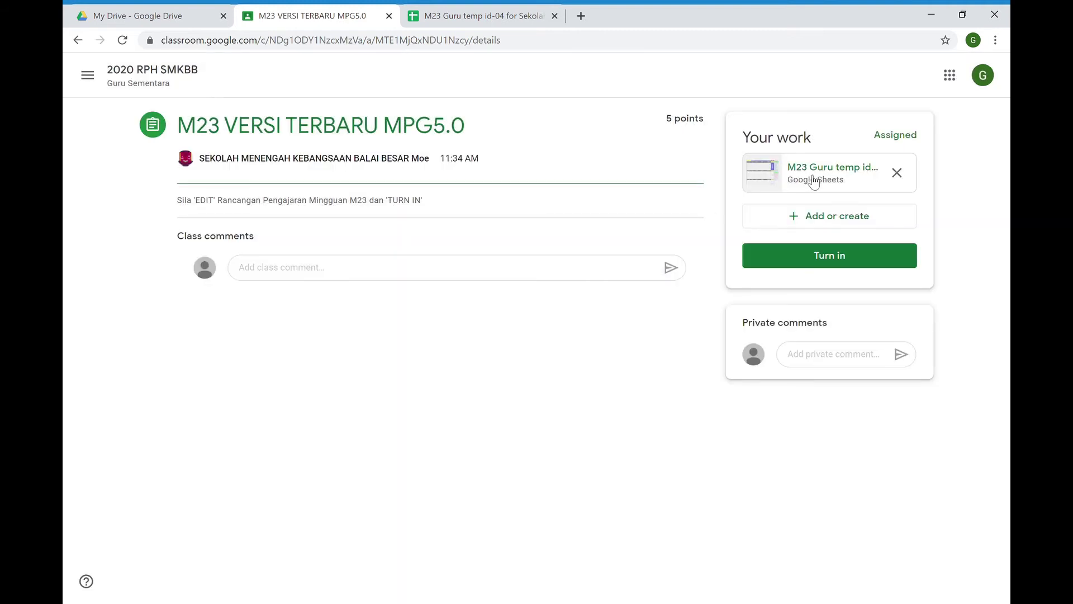
pyautogui.click(825, 258)
pyautogui.click(718, 384)
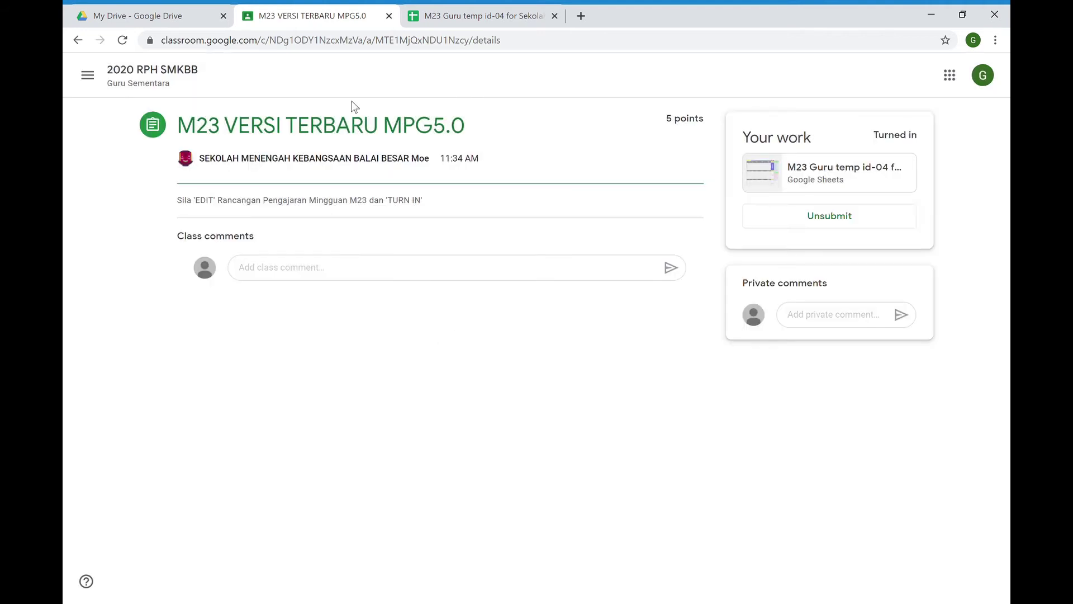
# Go to the Classwork of the 2020 RPH SMKBB class and open the class Drive folder.
pyautogui.click(167, 72)
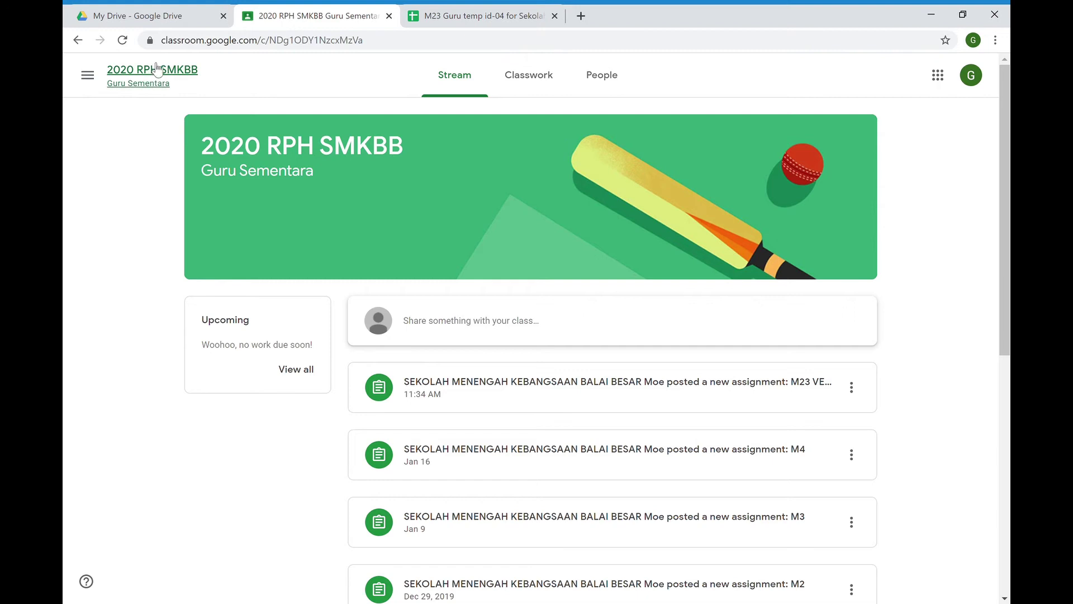
pyautogui.click(503, 88)
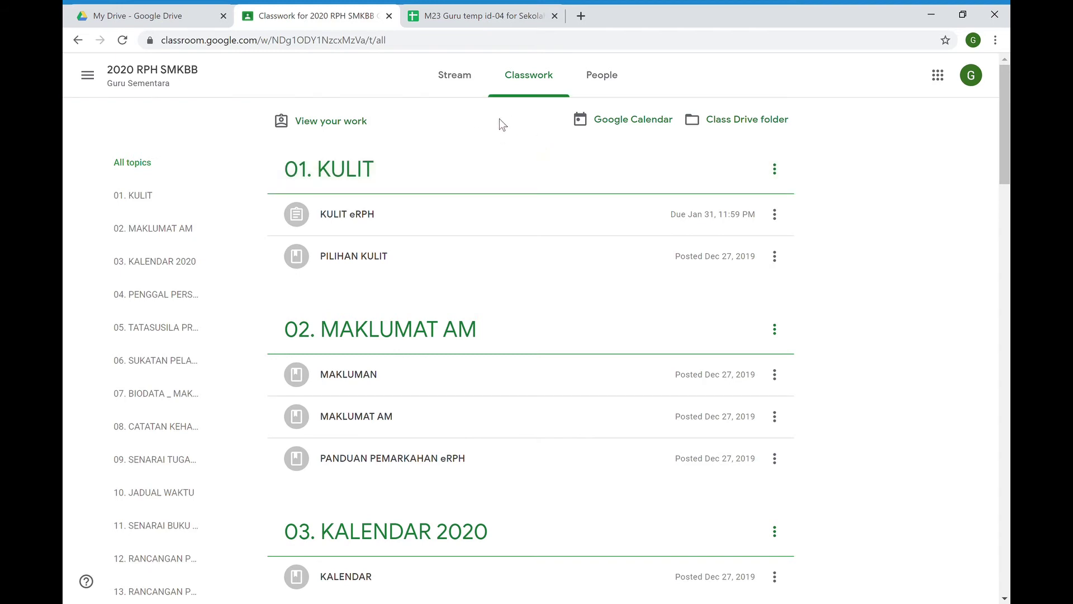
pyautogui.click(745, 121)
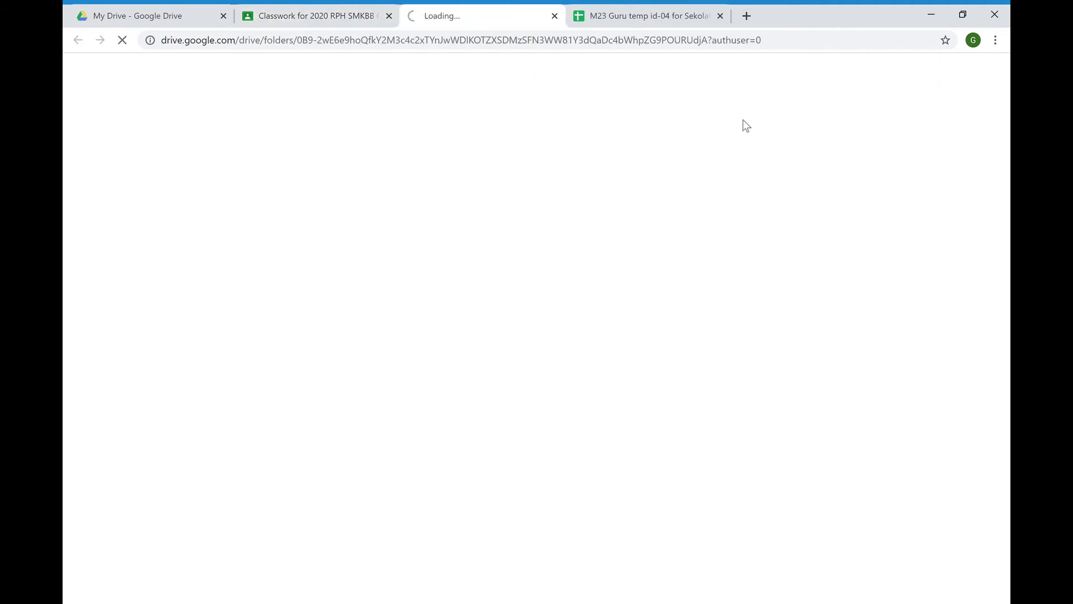